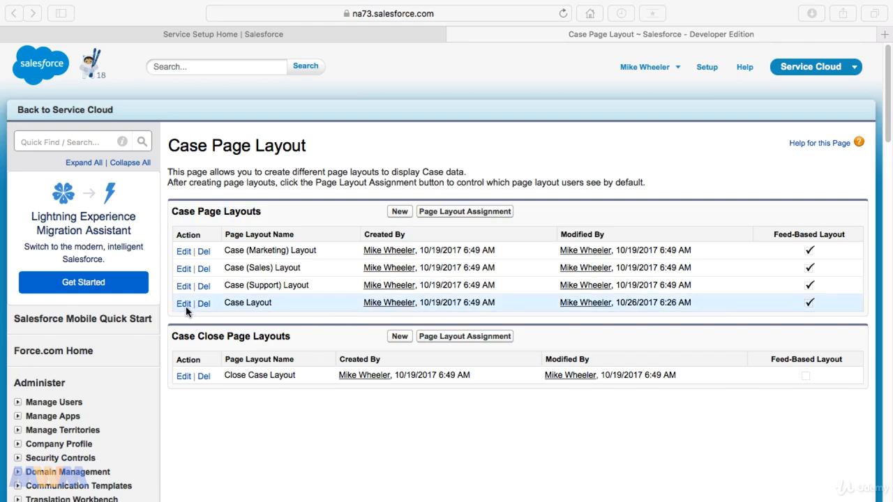
Turn on the Knowledge Sidebar in the console for the Case Layout page layout and save the layout.
left_click(240, 306)
triple_click(239, 304)
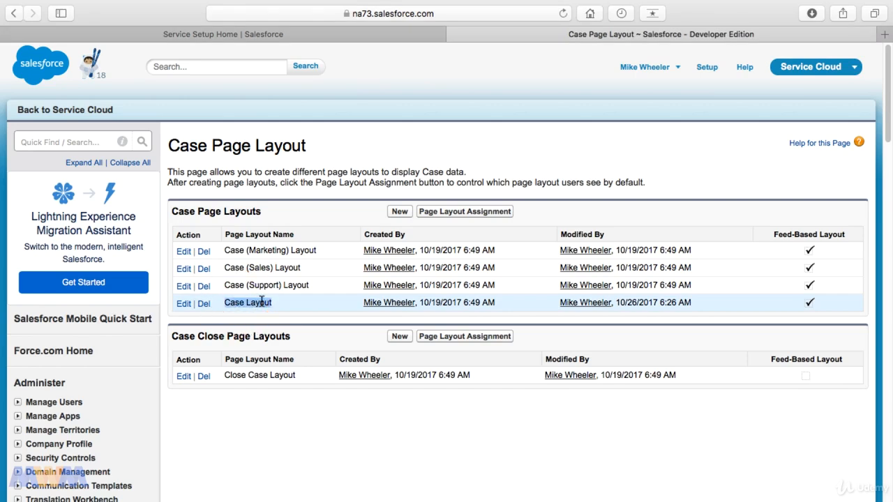
left_click(183, 305)
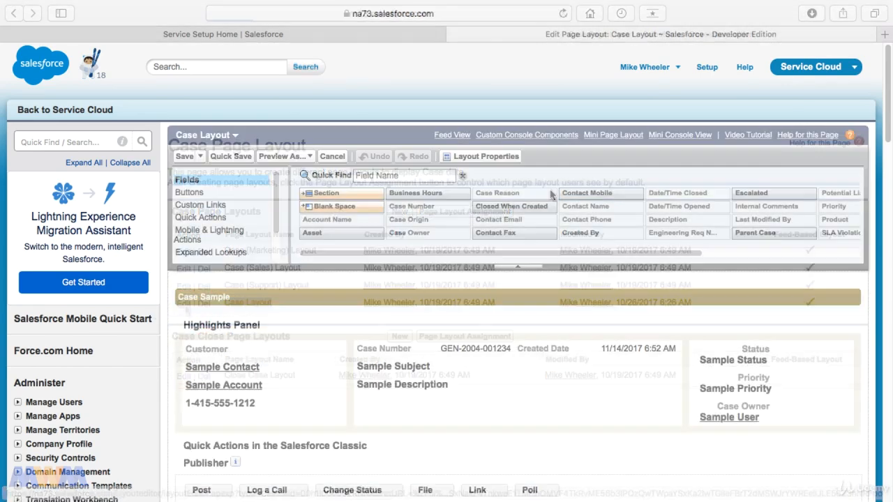
left_click(486, 157)
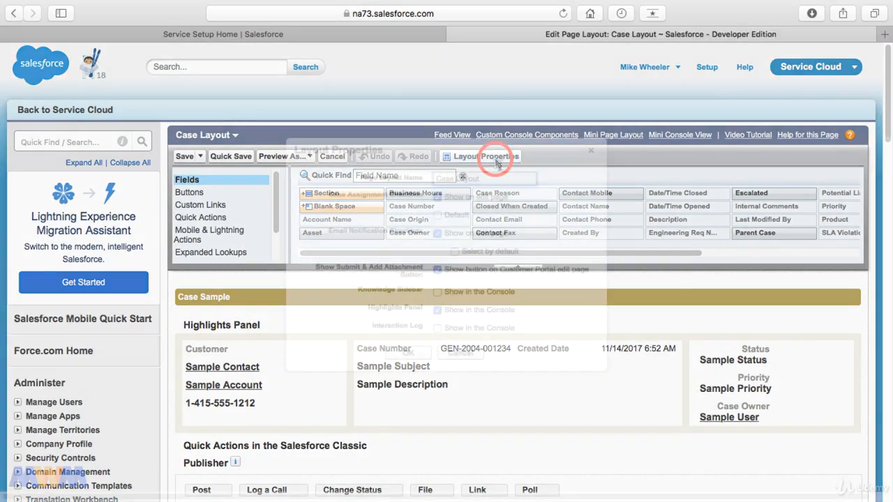
left_click(438, 292)
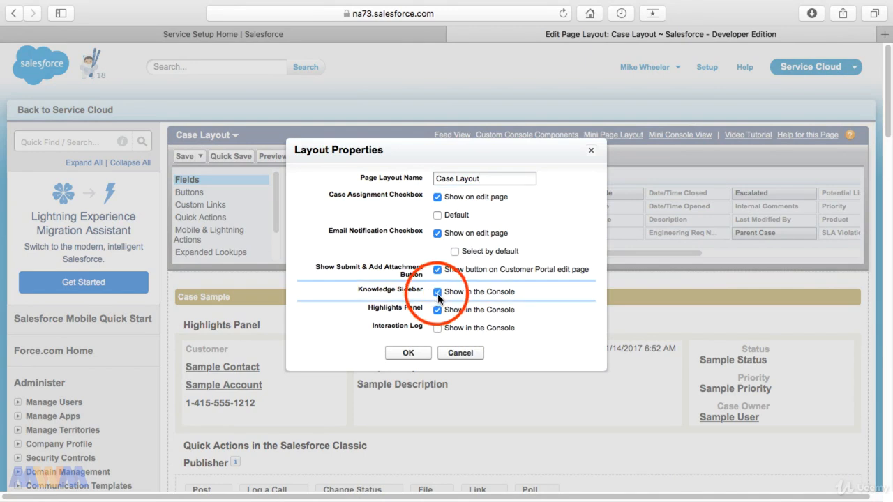
left_click(420, 357)
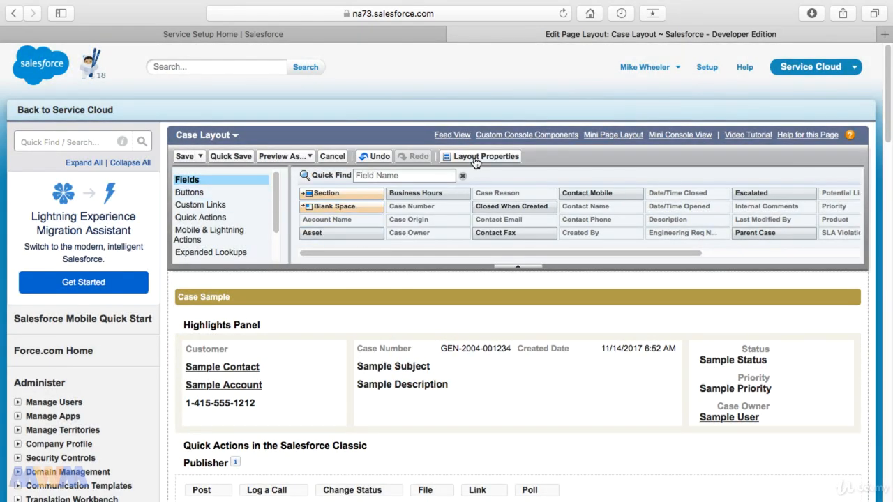
left_click(184, 158)
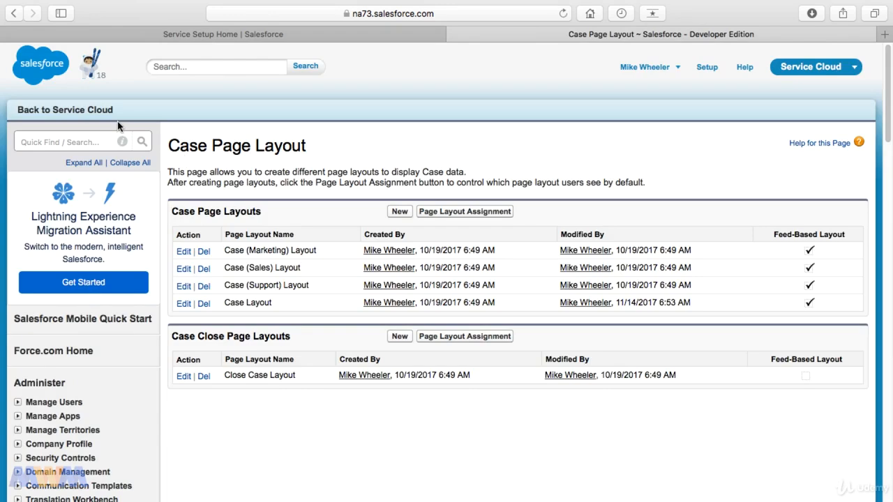
Return to the Service Cloud console and open the advanced article search from the "Easy installation process" case.
left_click(105, 112)
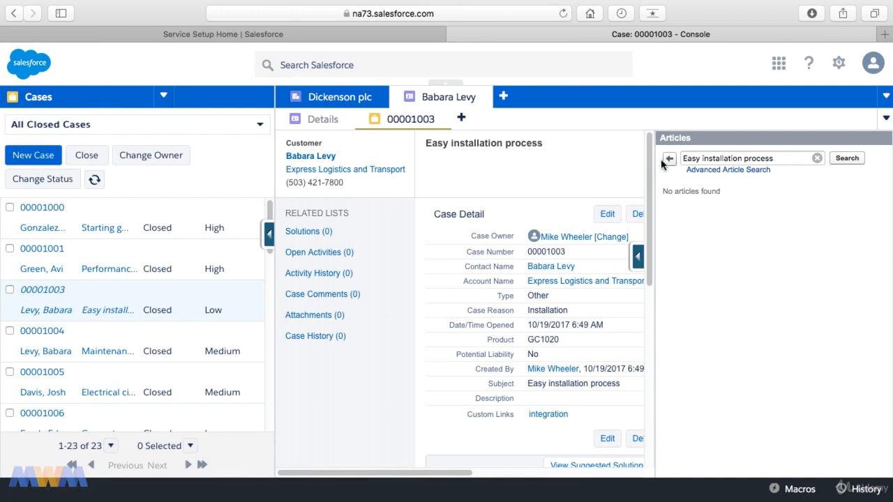
left_click_drag(435, 143, 513, 143)
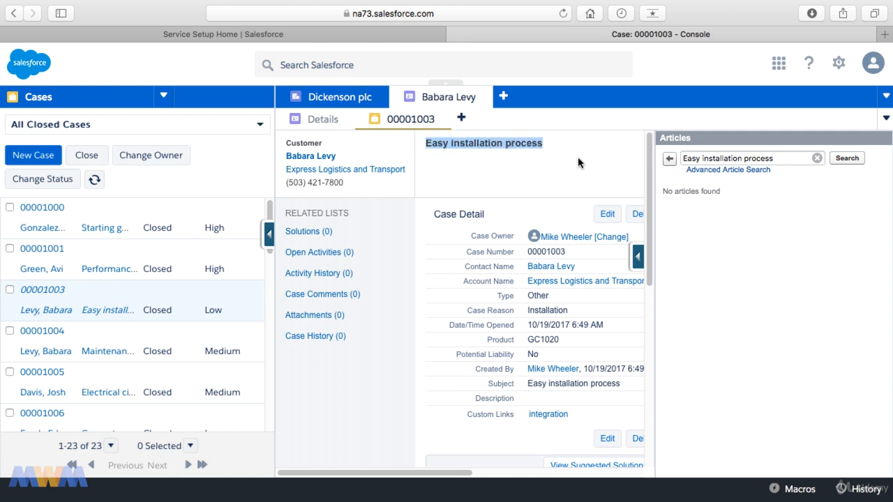
left_click(717, 171)
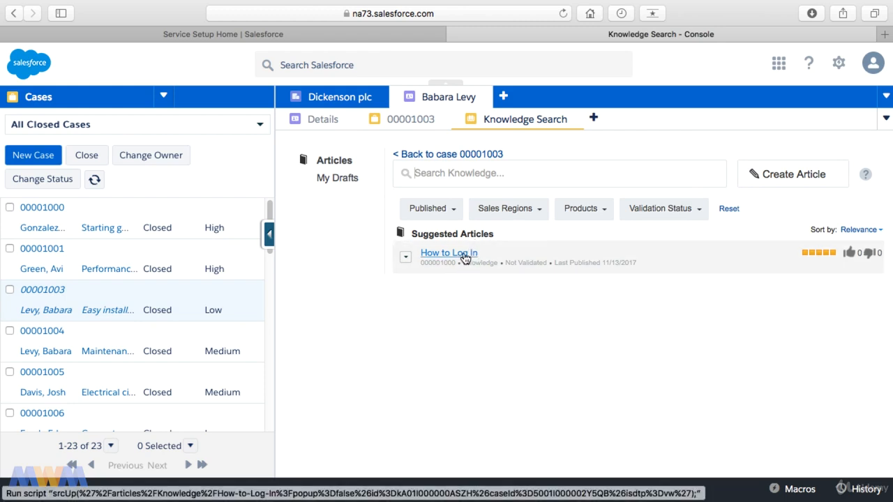
Attach the suggested "How to Log In" article to the case and give the article a thumbs-up rating.
left_click(463, 256)
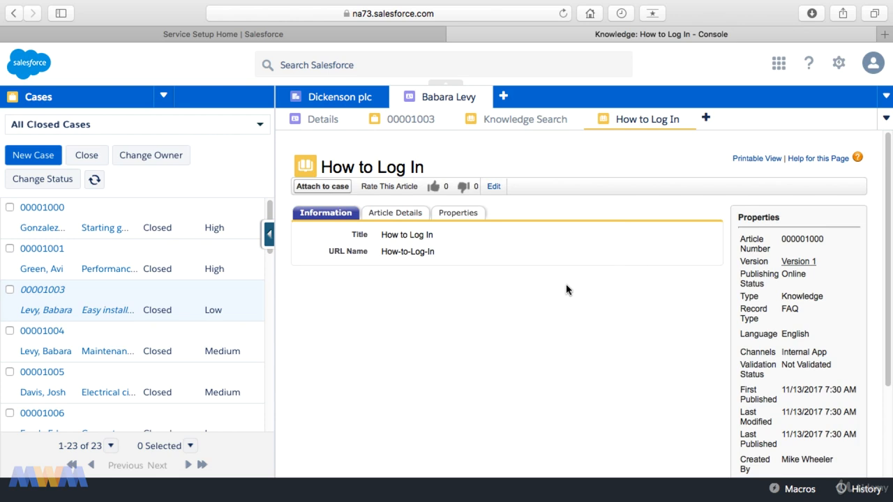
left_click(329, 188)
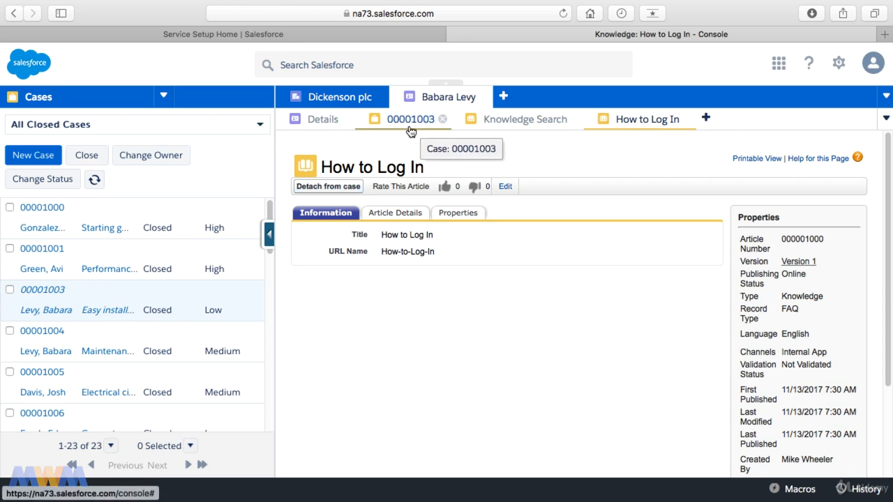
left_click(445, 189)
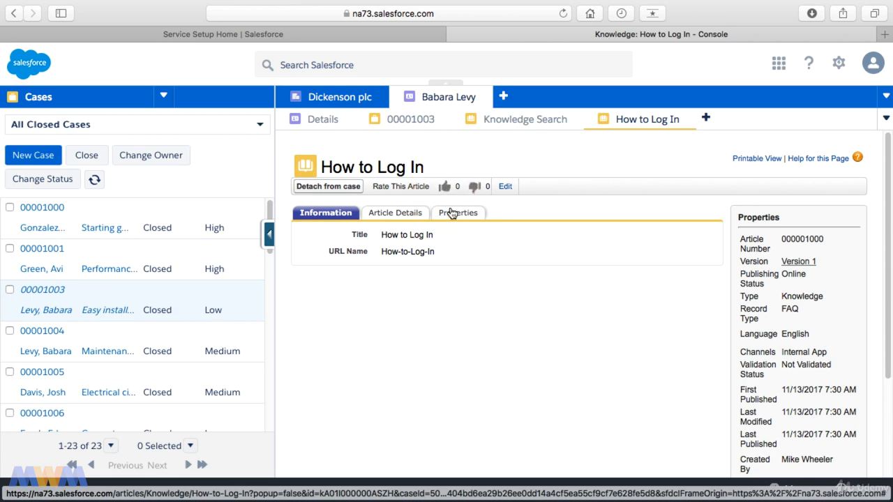
left_click(447, 188)
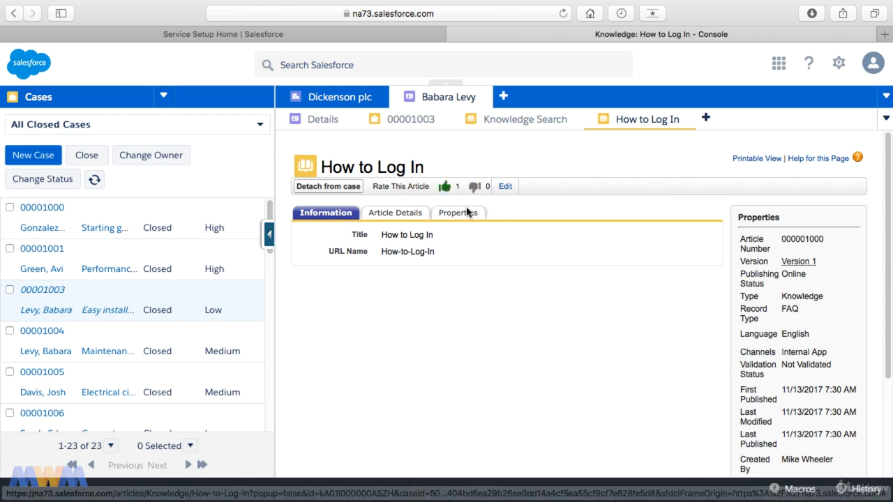
Review the article details and the properties of the "How to Log In" article.
left_click(403, 216)
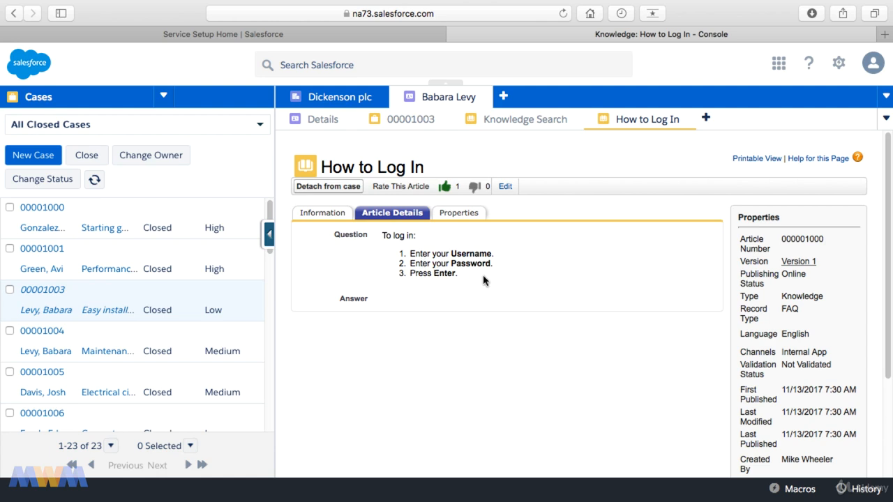
left_click(460, 214)
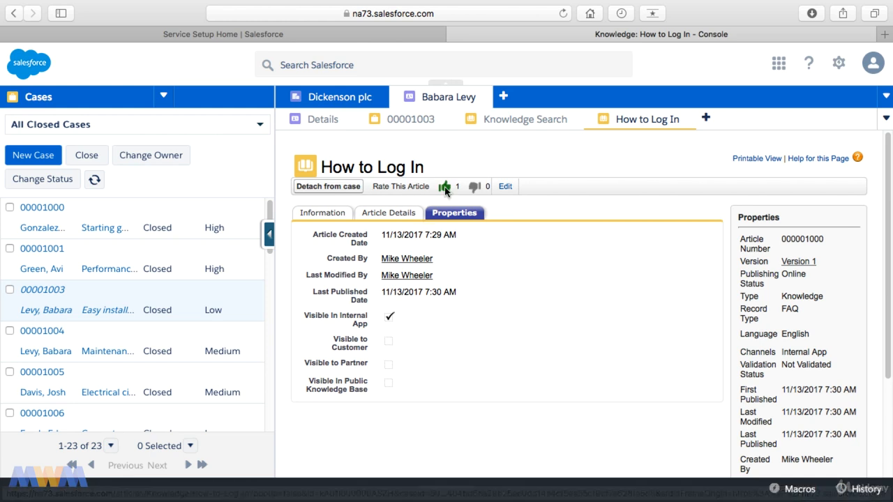
Return to the "Easy installation process" case, collapse its articles sidebar and look through the case details and related lists.
left_click(410, 120)
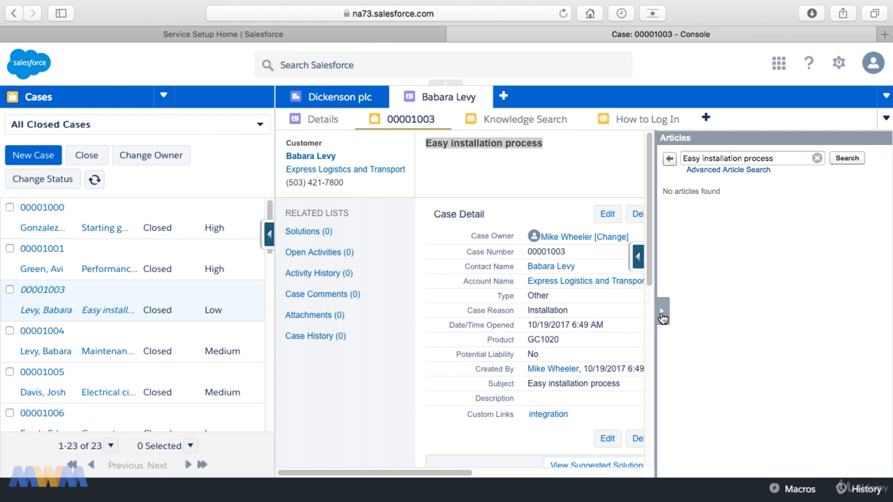
left_click(663, 312)
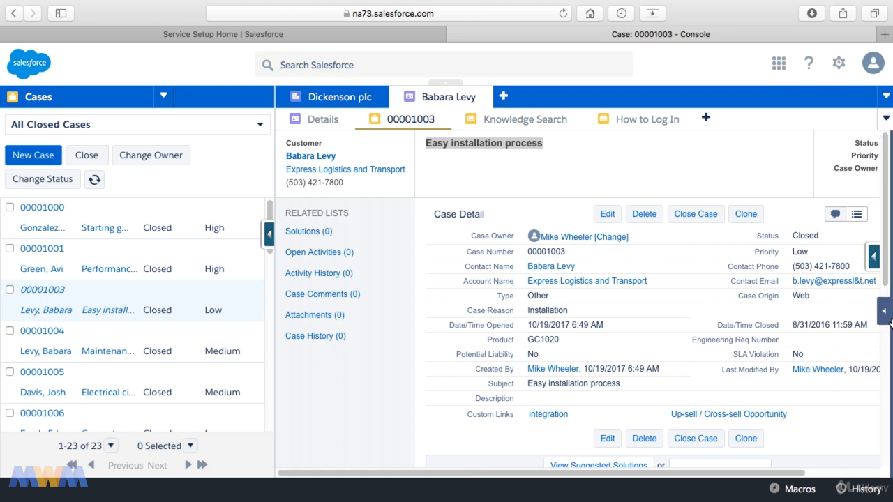
left_click(886, 320)
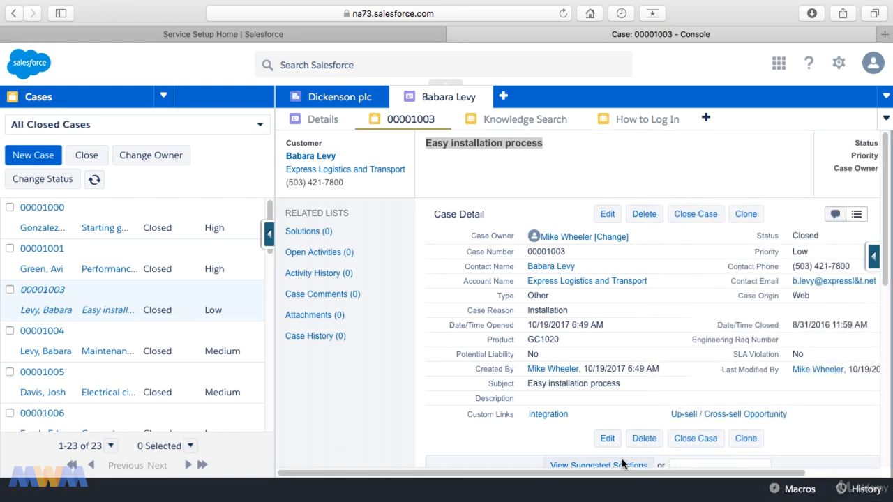
left_click_drag(610, 473, 669, 483)
scroll(623, 279, "down", 5)
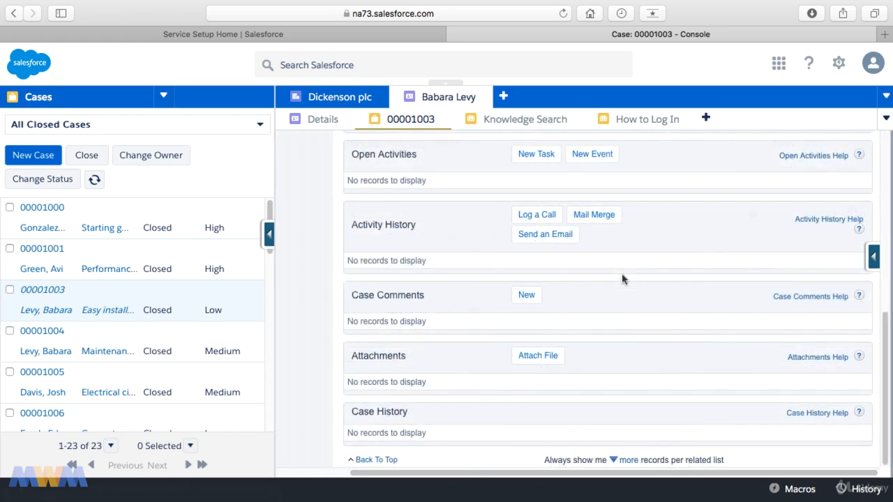
scroll(623, 279, "up", 5)
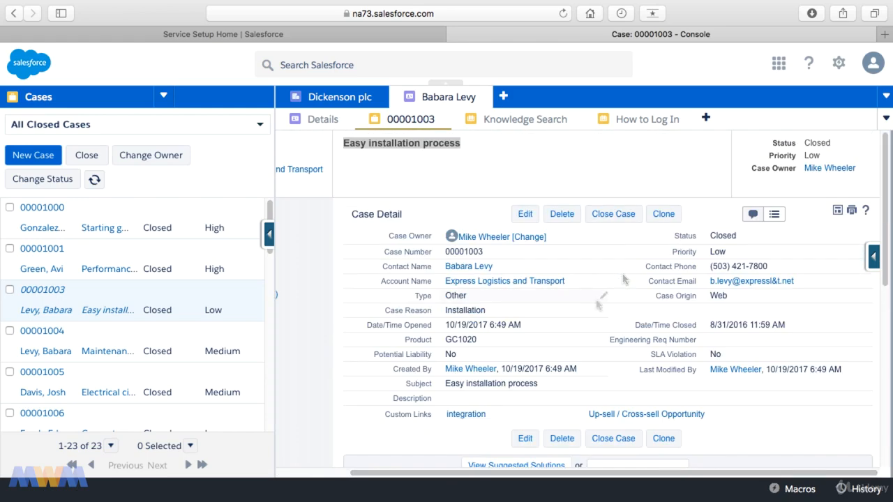
scroll(549, 311, "down", 1)
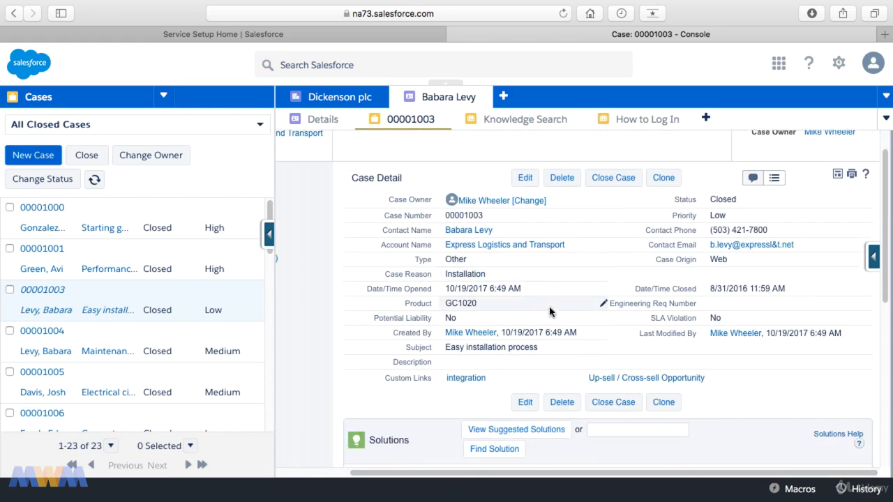
scroll(548, 311, "down", 3)
scroll(549, 311, "down", 2)
scroll(549, 311, "down", 3)
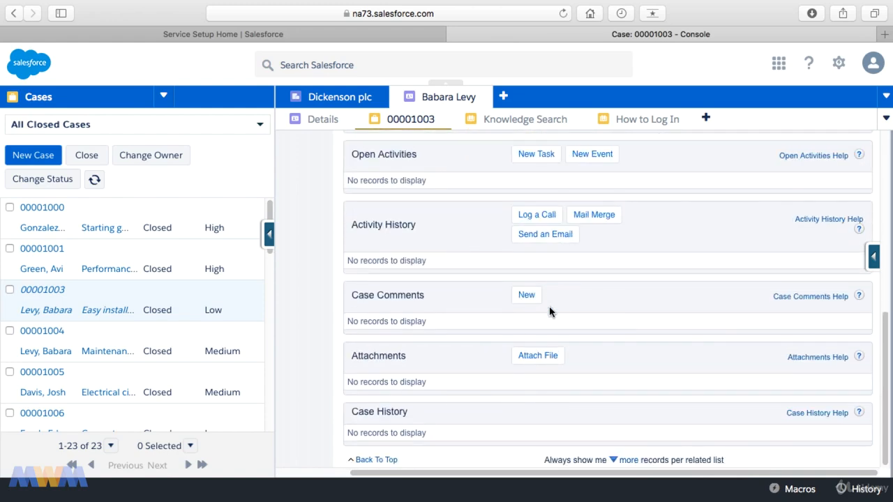
Add the Articles related list above Solutions in the Case Layout and save it, overwriting users' related list customizations.
left_click(872, 257)
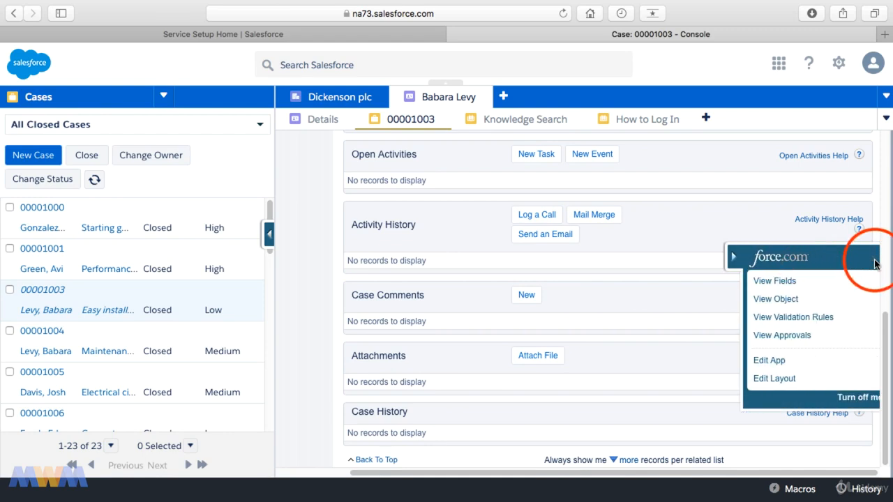
left_click(762, 382)
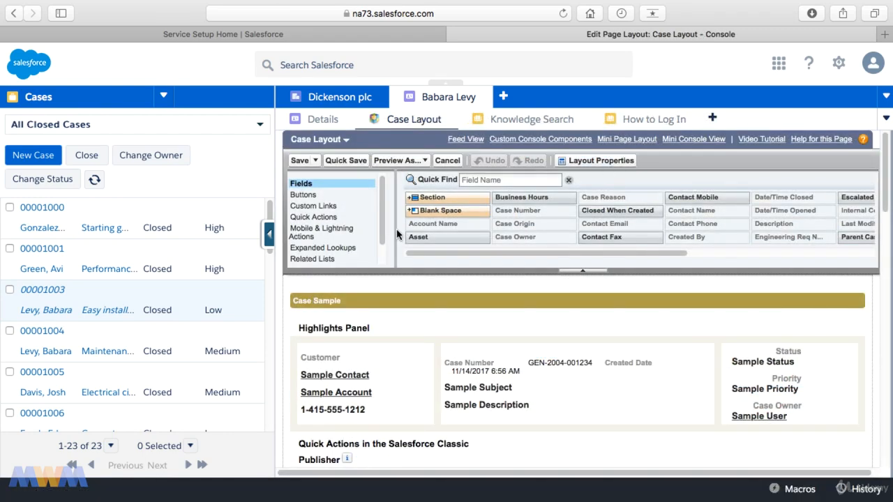
left_click(334, 260)
left_click_drag(426, 205, 416, 345)
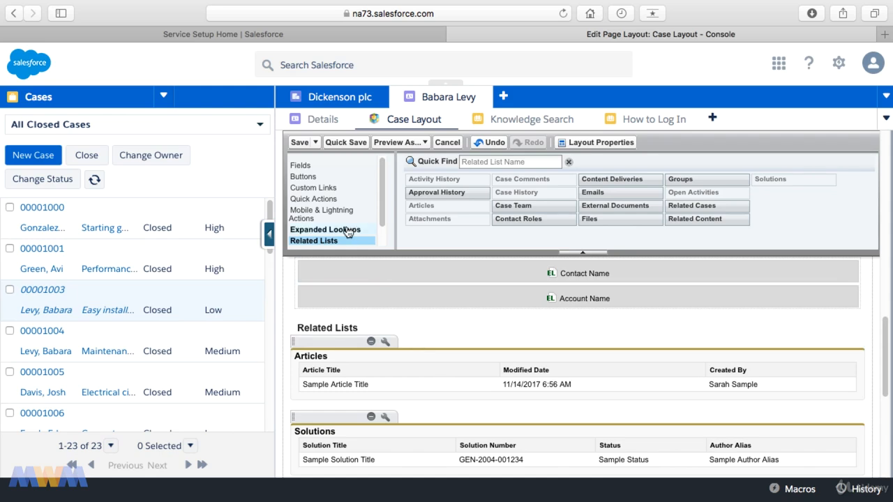
left_click(301, 144)
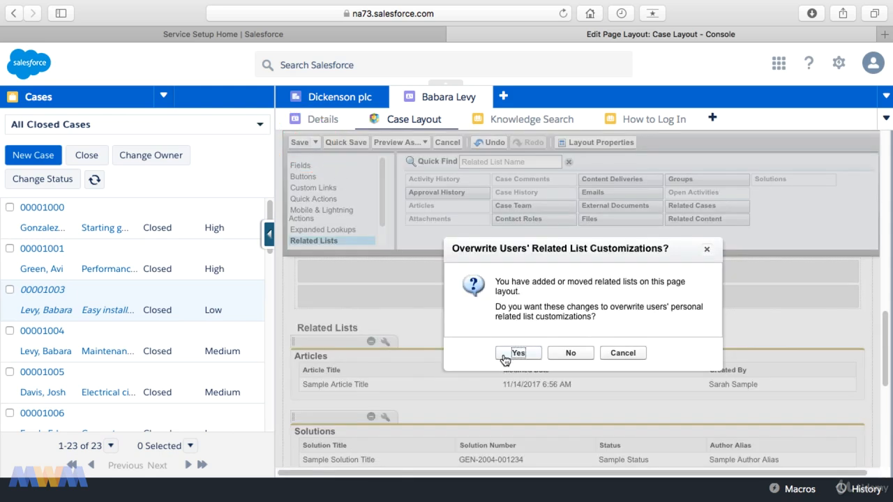
left_click(522, 355)
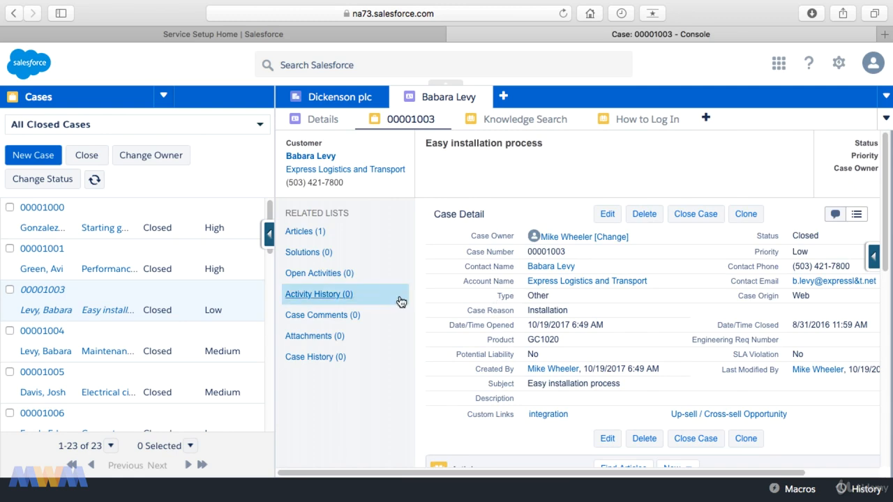
Examine the Articles related list on the "Easy installation process" case.
left_click(308, 239)
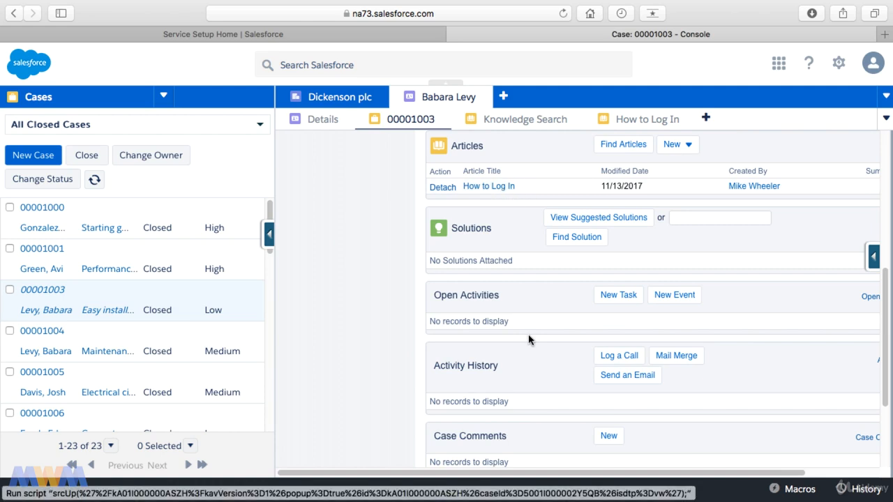
left_click_drag(516, 473, 621, 473)
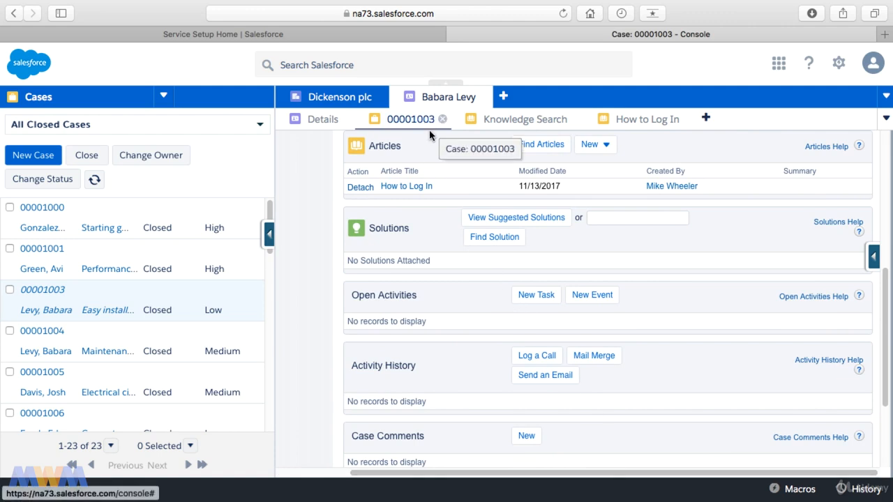
scroll(460, 286, "up", 5)
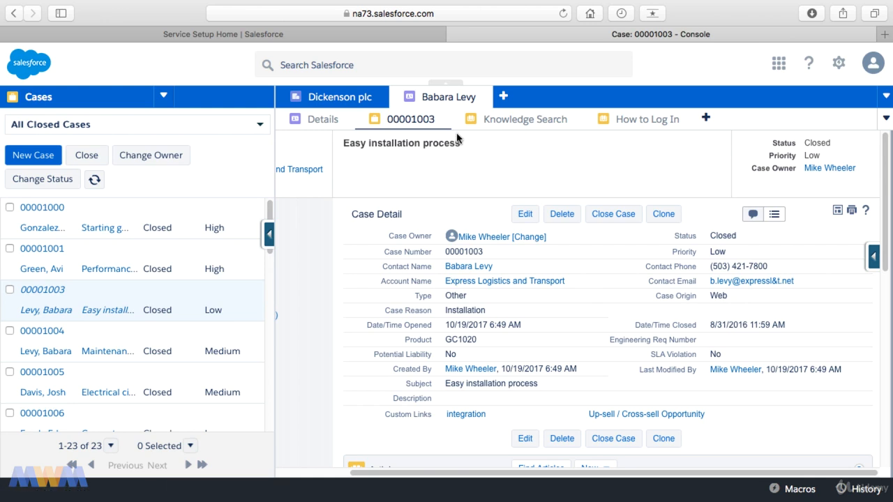
Switch to the Lightning Experience Service Console app and bring up the "Easy installation process" case.
left_click(347, 41)
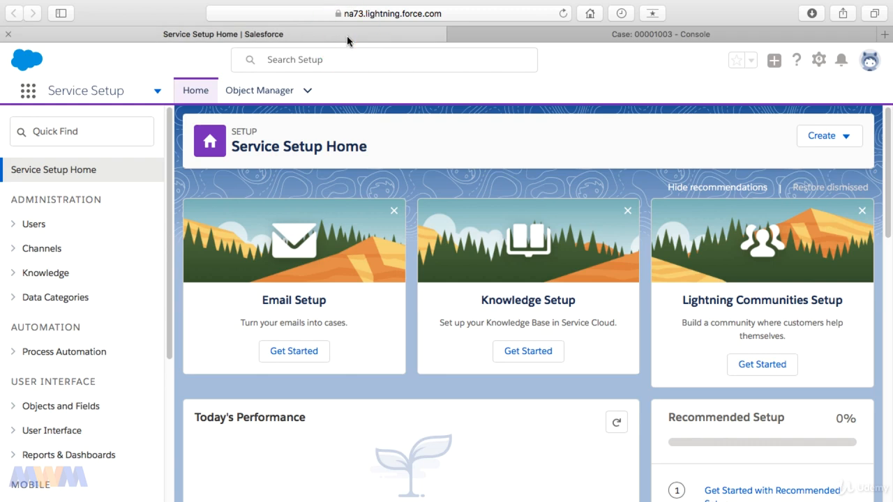
left_click(29, 94)
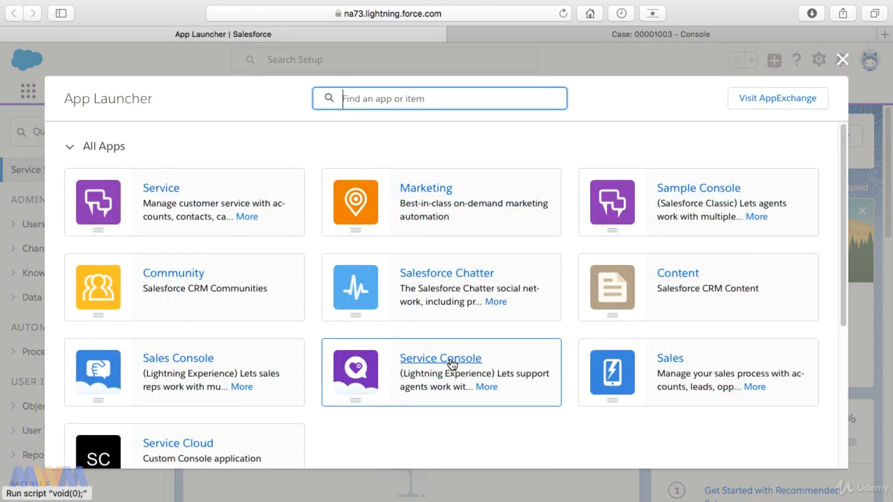
left_click(451, 362)
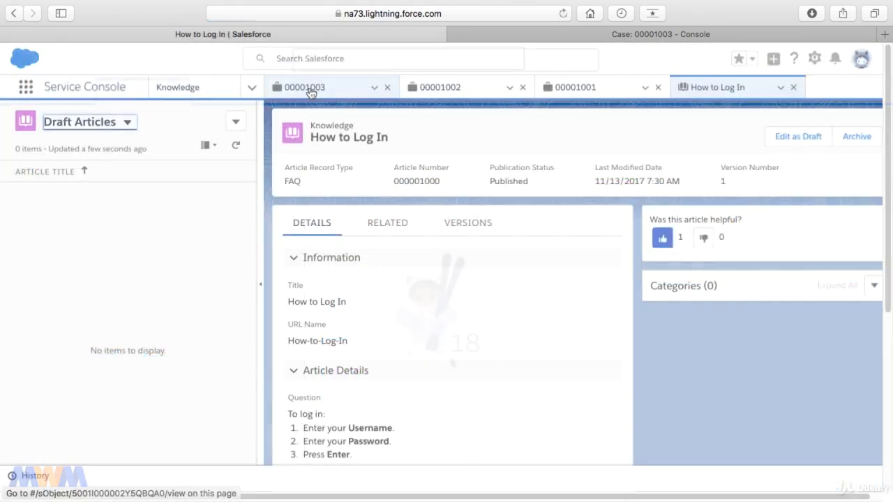
left_click(309, 87)
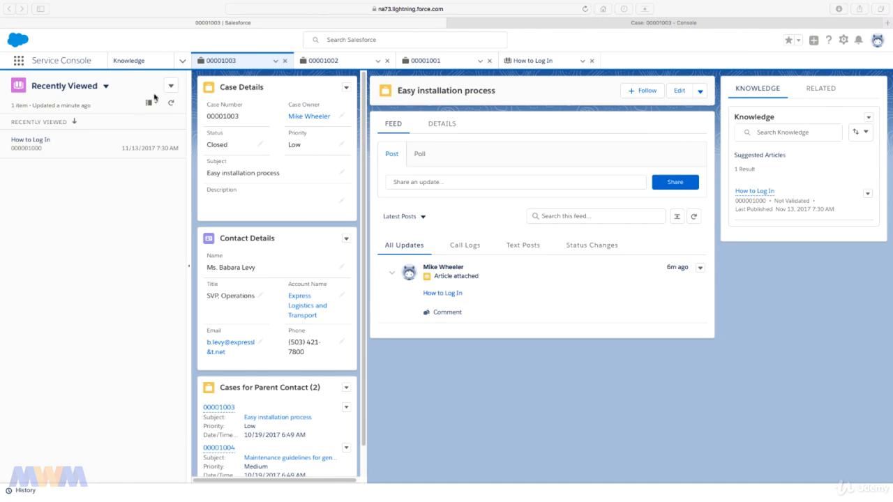
left_click(51, 86)
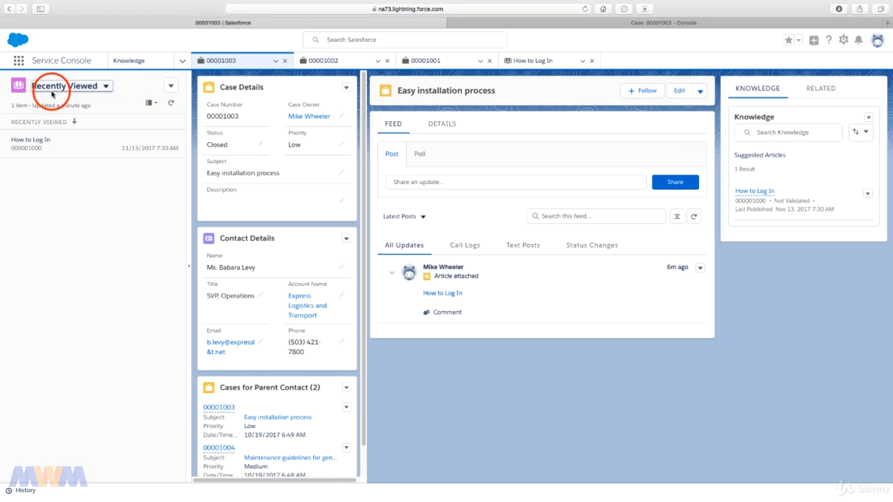
left_click(171, 87)
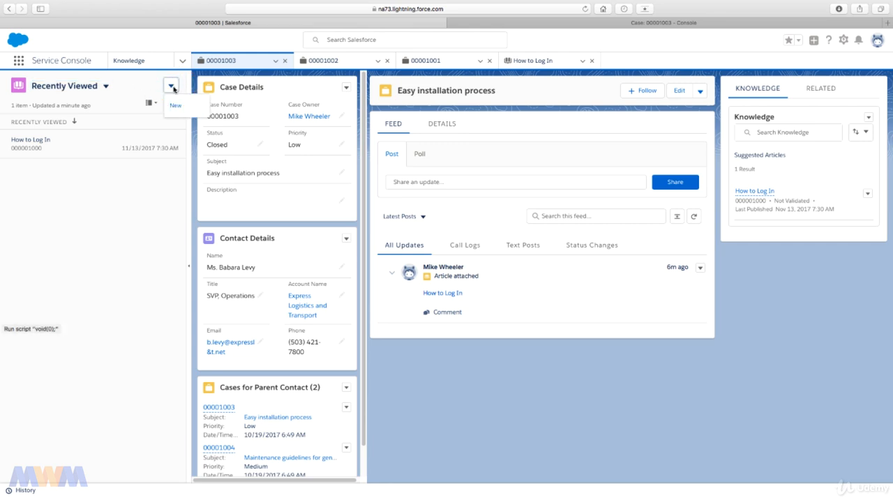
left_click(116, 208)
Switch the console's navigation list to Cases and select the "Easy installation process" case.
left_click(182, 62)
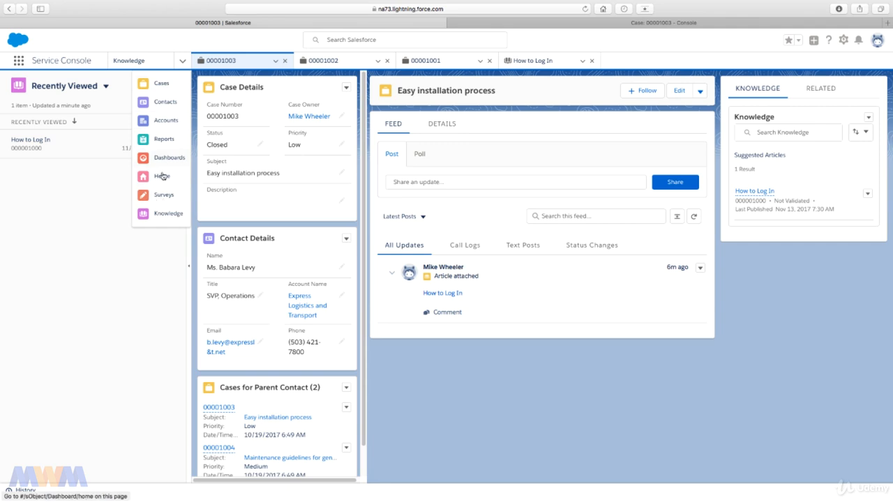
left_click(159, 86)
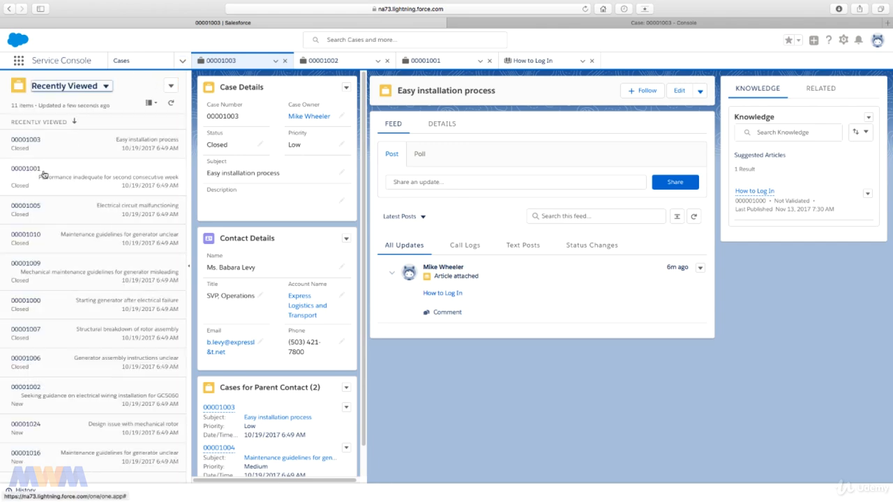
left_click(34, 143)
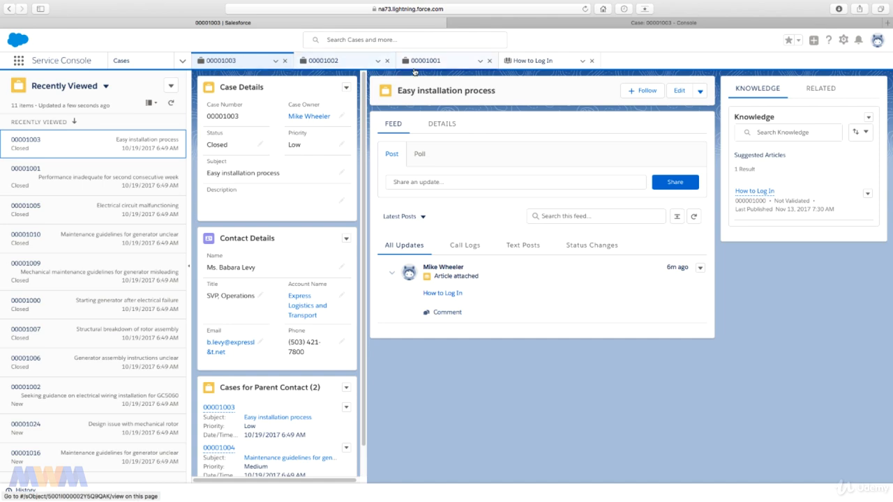
Close the two other case tabs and the "How to Log In" tab, and show the details of the "Easy installation process" case.
left_click(387, 62)
left_click(387, 61)
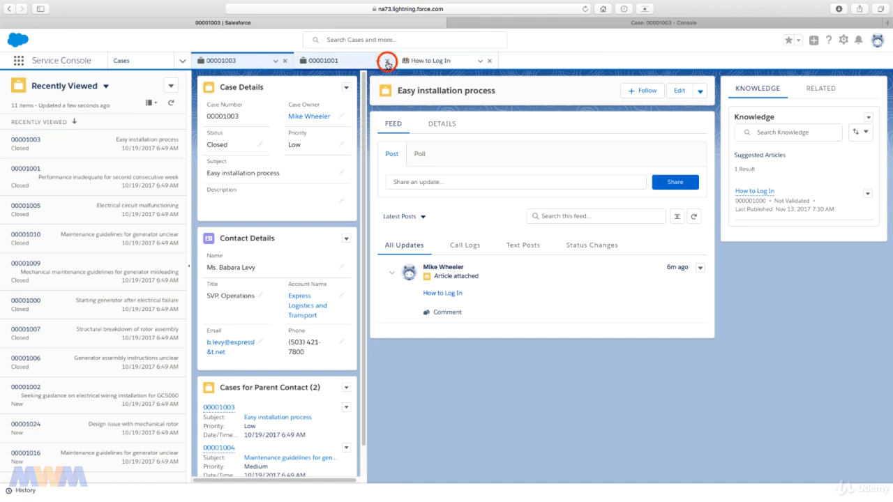
left_click(388, 61)
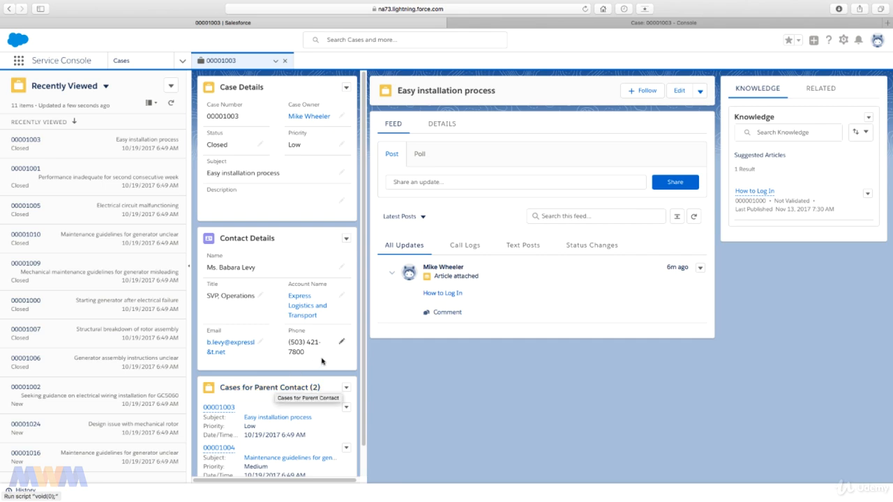
left_click_drag(363, 359, 358, 419)
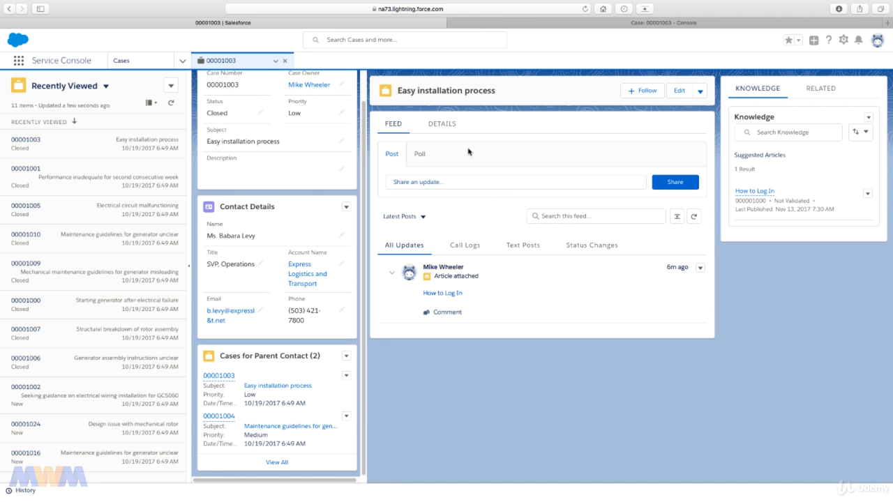
left_click(446, 127)
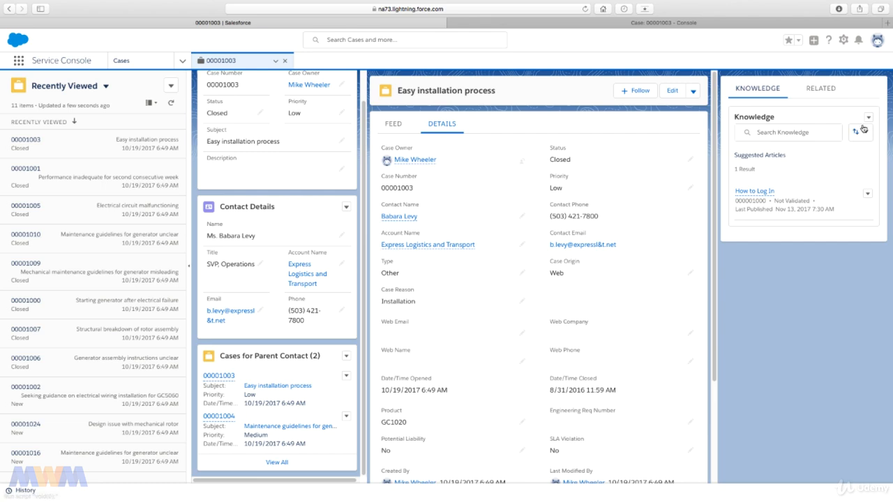
Edit the case record page, replacing the Knowledge and Related tabs component with a standalone Knowledge component between Case Details and Contact Details.
left_click(845, 42)
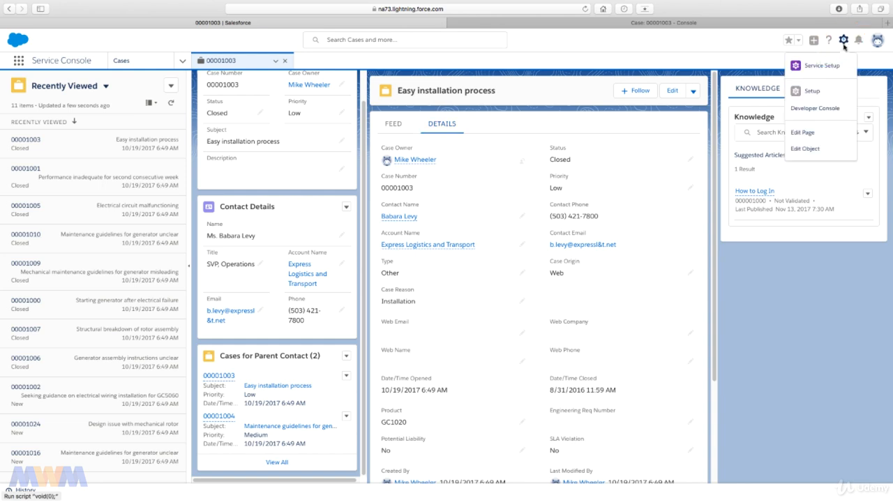
left_click(804, 133)
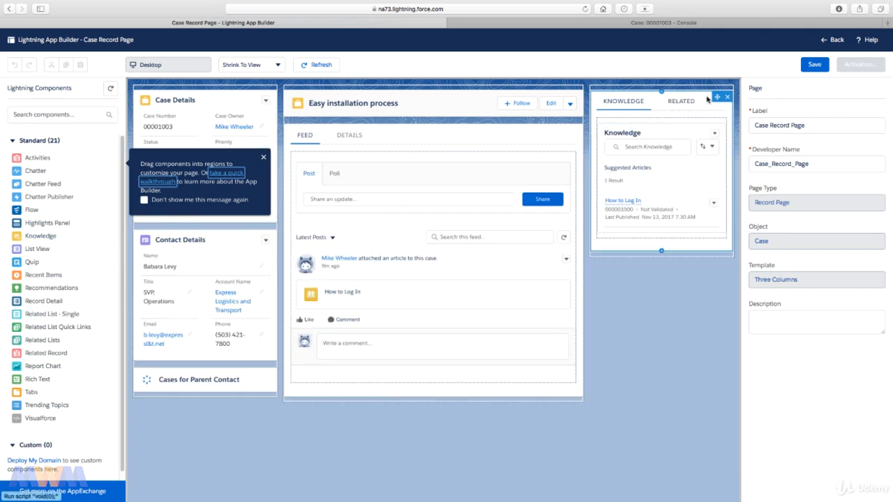
left_click(728, 98)
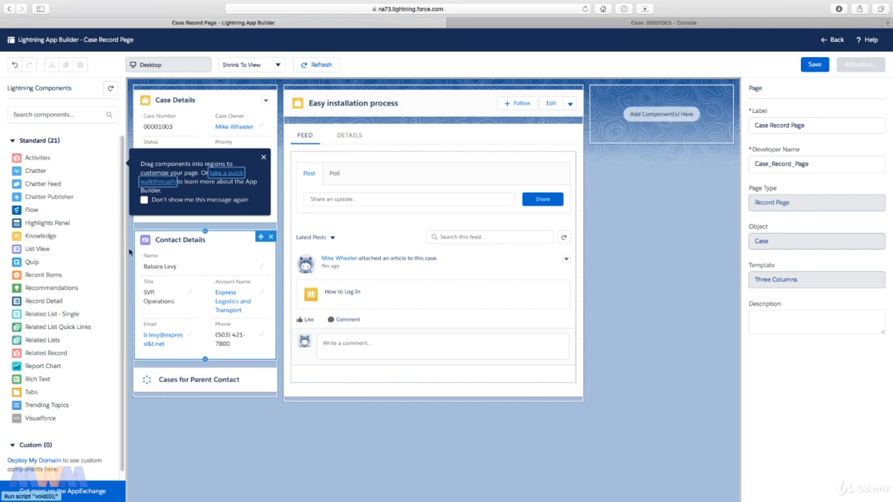
left_click_drag(33, 239, 604, 120)
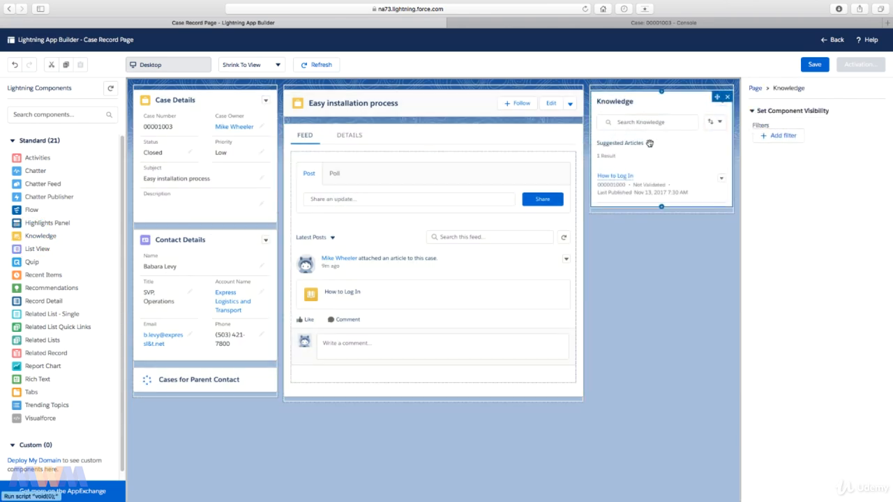
left_click_drag(651, 145, 204, 232)
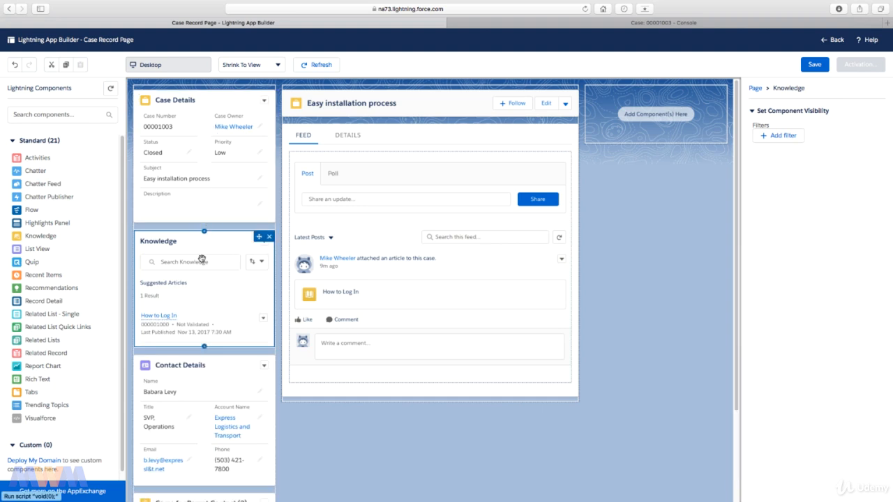
Save and activate the Case Record Page as the org default, and return to the Service Console.
left_click(811, 66)
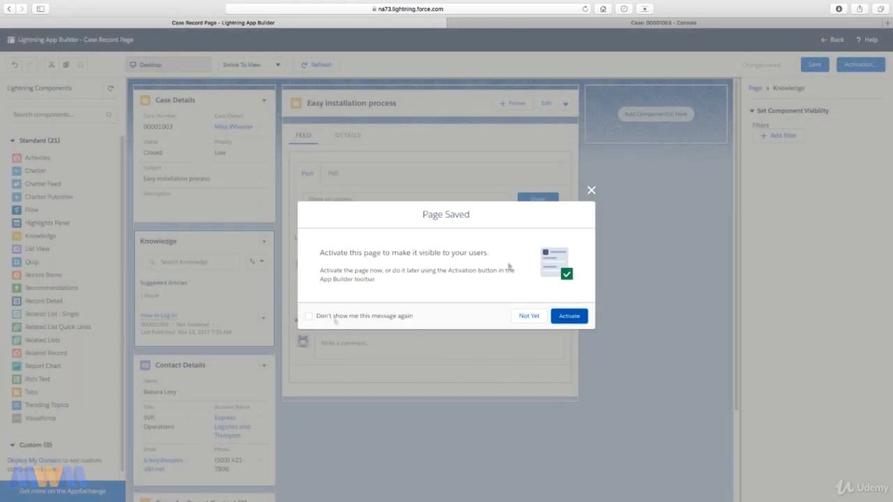
left_click(569, 316)
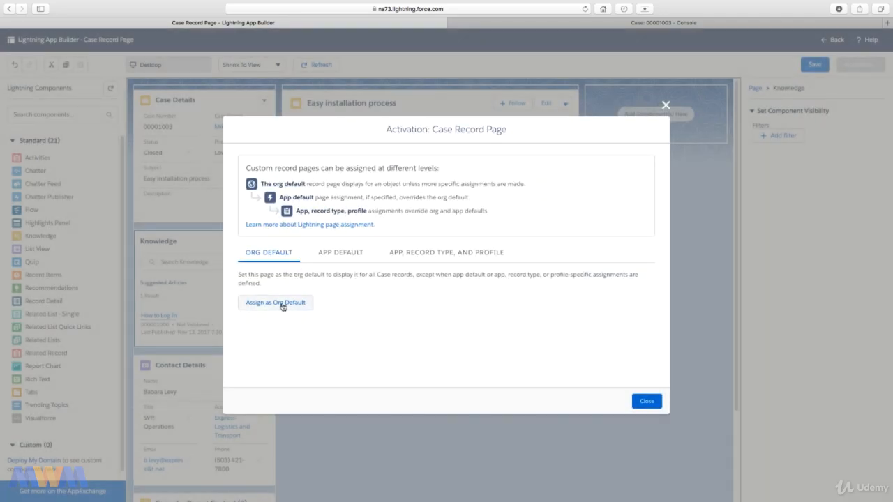
left_click(282, 304)
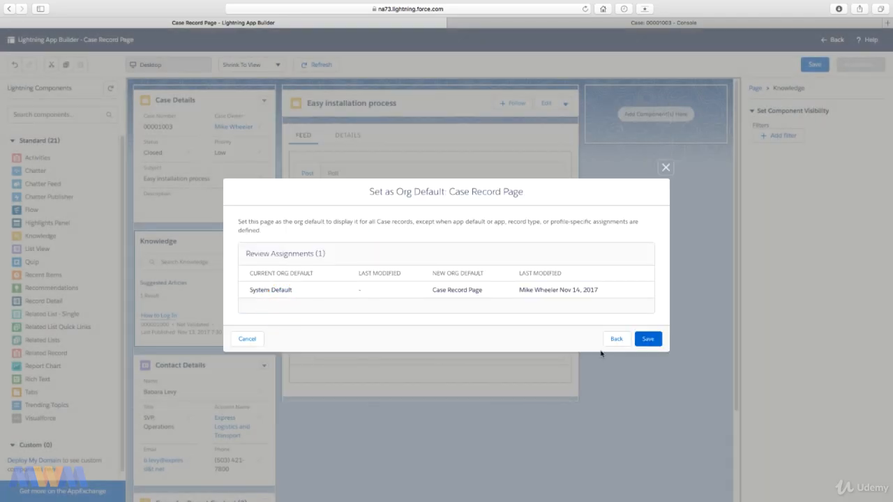
left_click(646, 339)
left_click(815, 64)
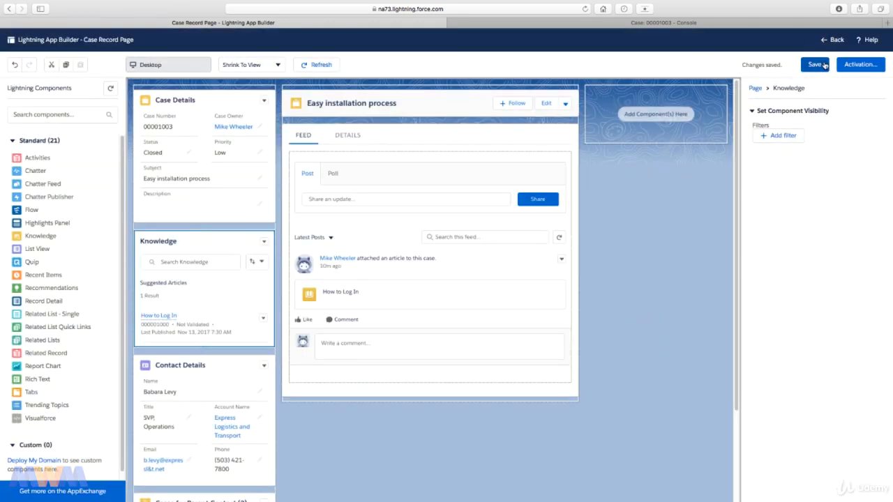
left_click(833, 39)
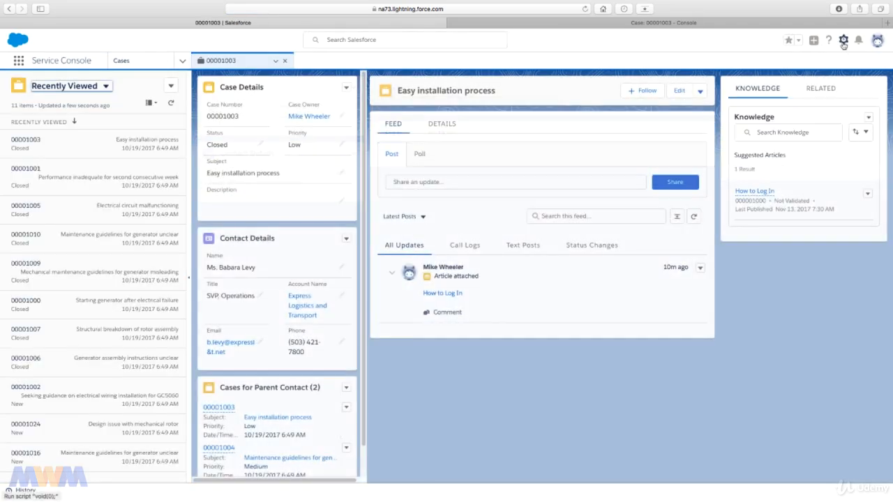
Edit the case record page again and move the Knowledge and Related tabs component between Case Details and Contact Details.
left_click(843, 41)
left_click(807, 133)
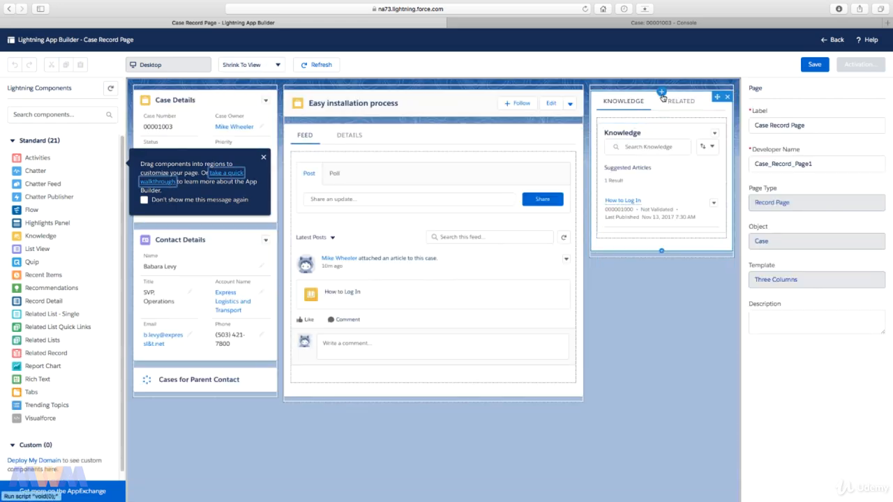
left_click_drag(701, 105, 205, 276)
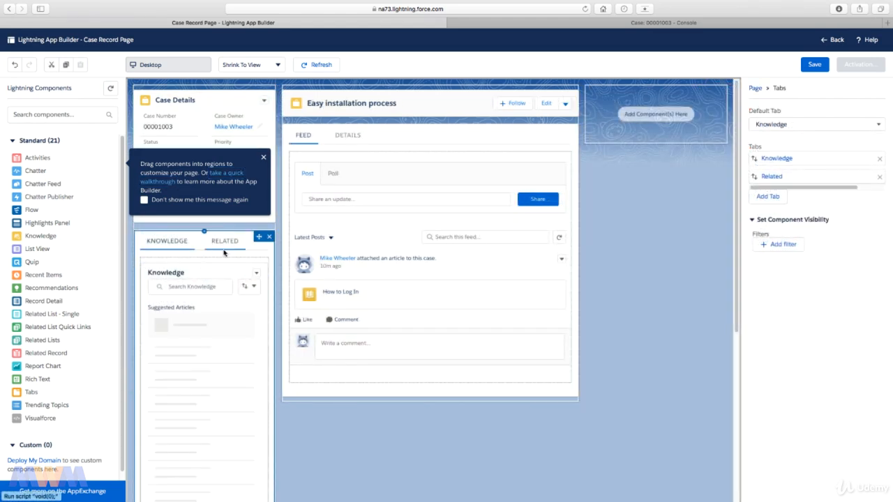
scroll(229, 288, "down", 5)
scroll(230, 289, "up", 5)
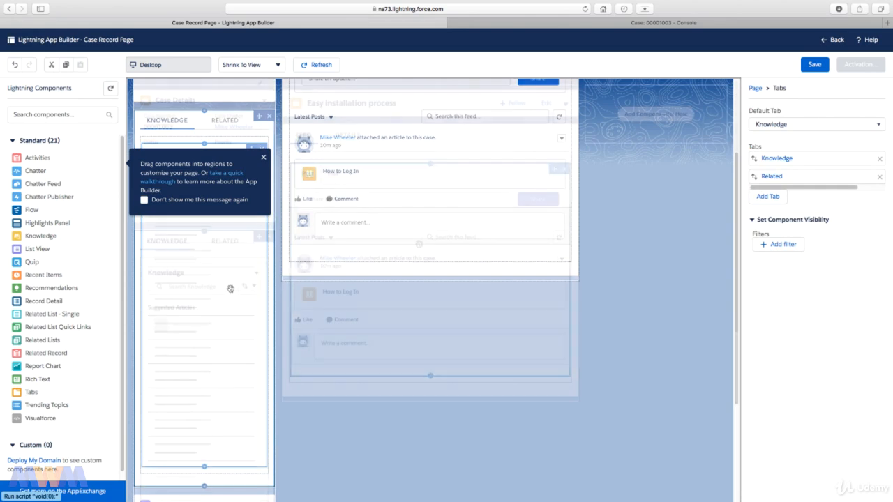
Save the rearranged Case Record Page and assign it as the org default.
left_click(809, 65)
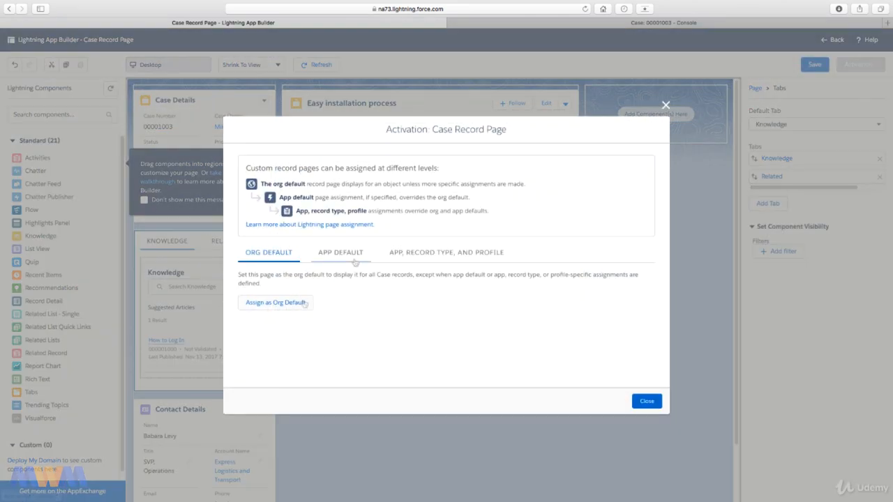
left_click(304, 303)
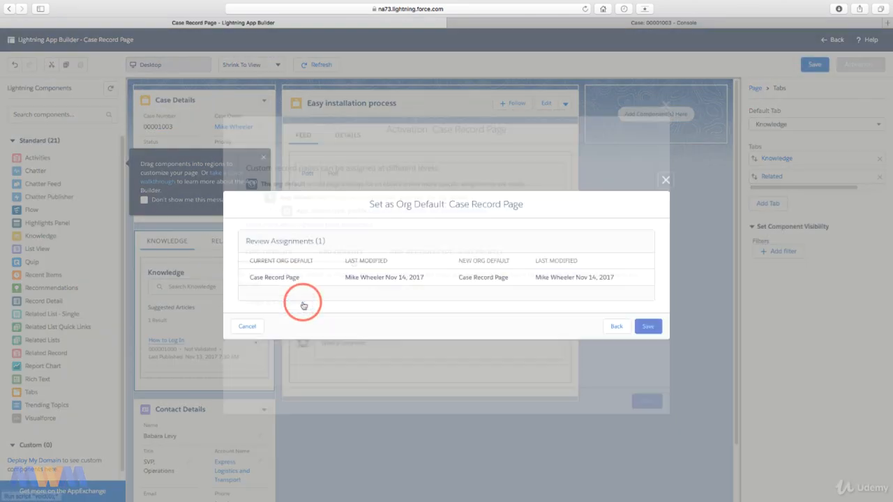
left_click(645, 326)
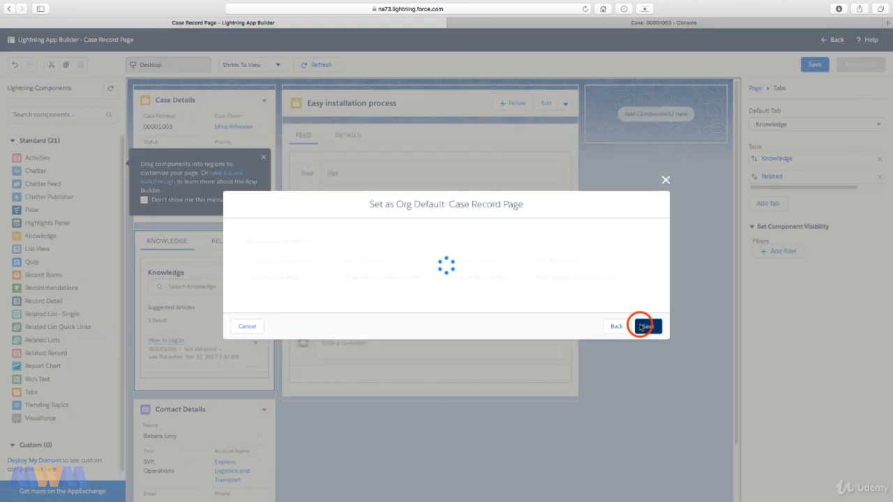
Assign the Case Record Page as the app default for the Service Console app and save the assignment.
left_click(850, 67)
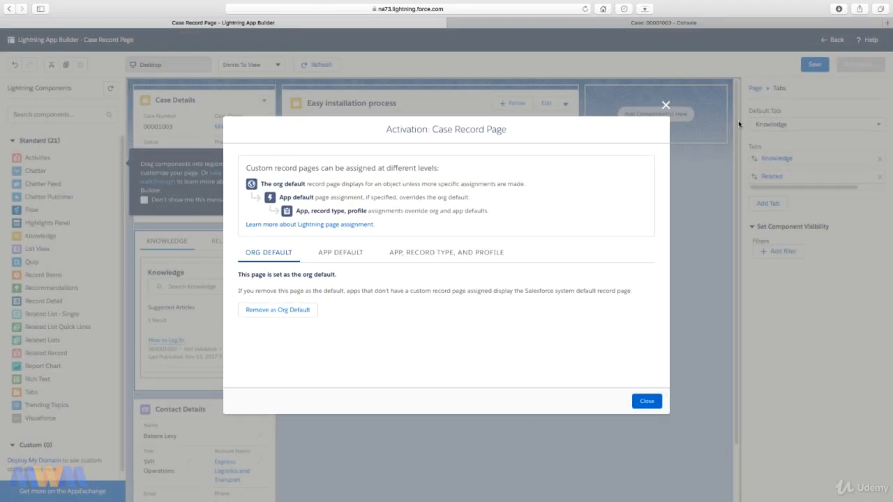
left_click(343, 256)
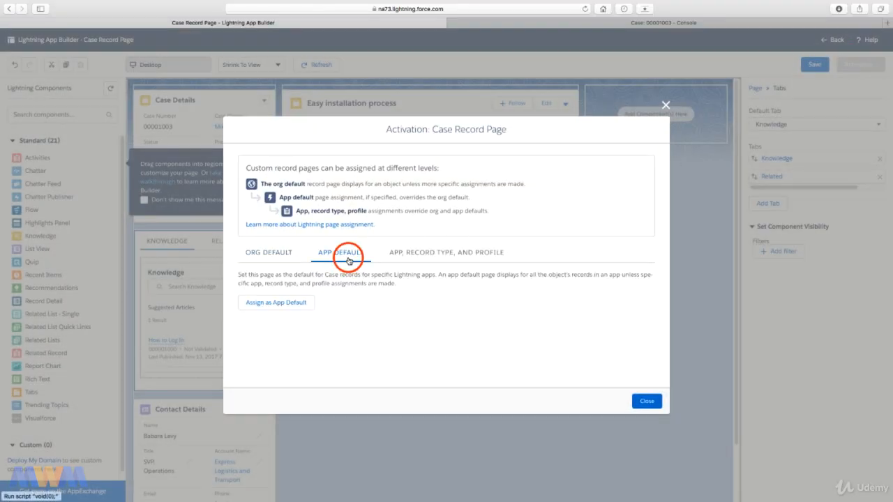
left_click(306, 303)
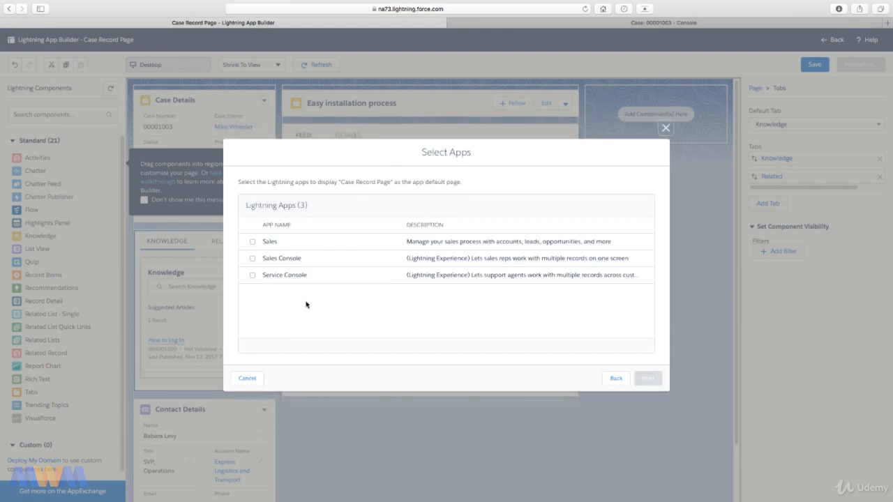
left_click(253, 276)
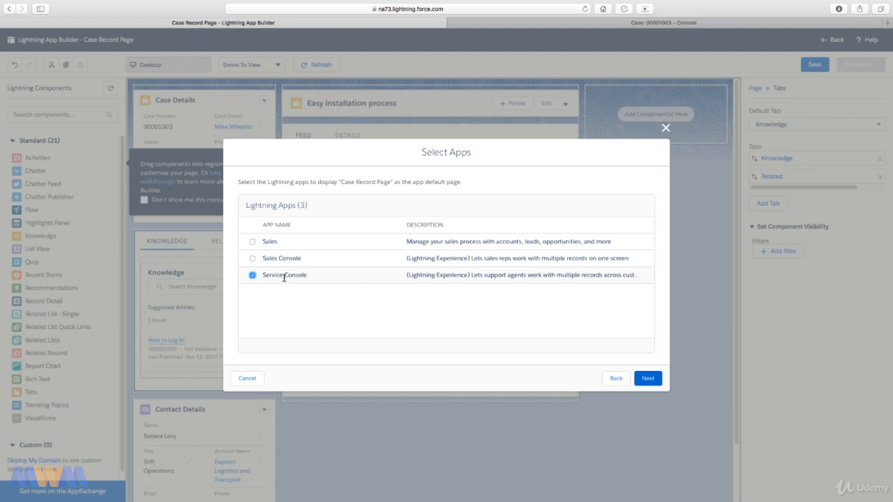
left_click(647, 378)
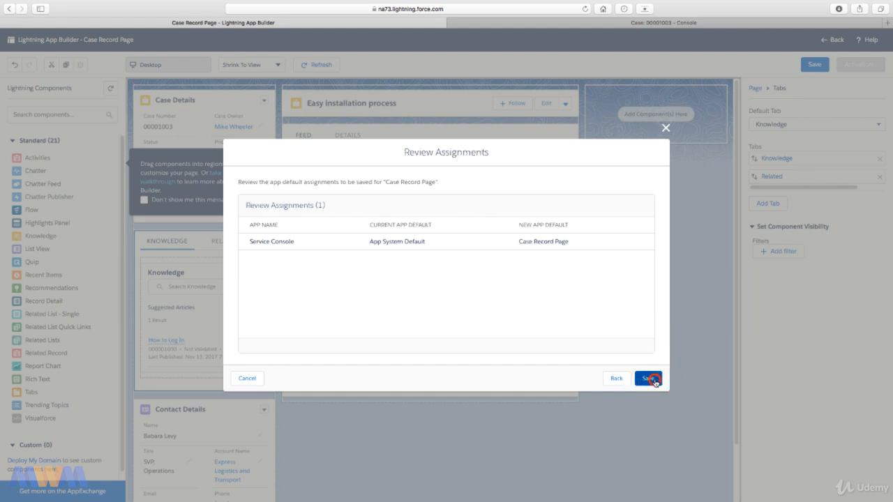
left_click(648, 378)
Start an app, record type and profile assignment for the Case Record Page, choosing the Service Console app and the Master record type.
left_click(852, 67)
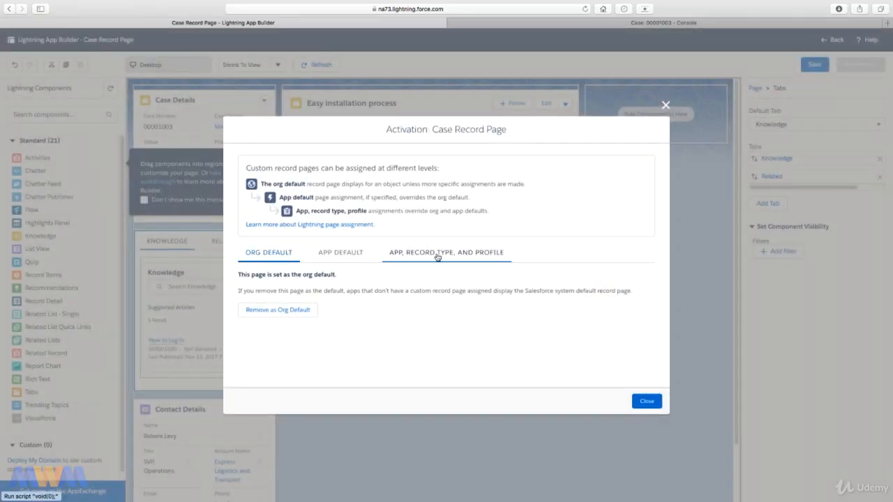
left_click(437, 255)
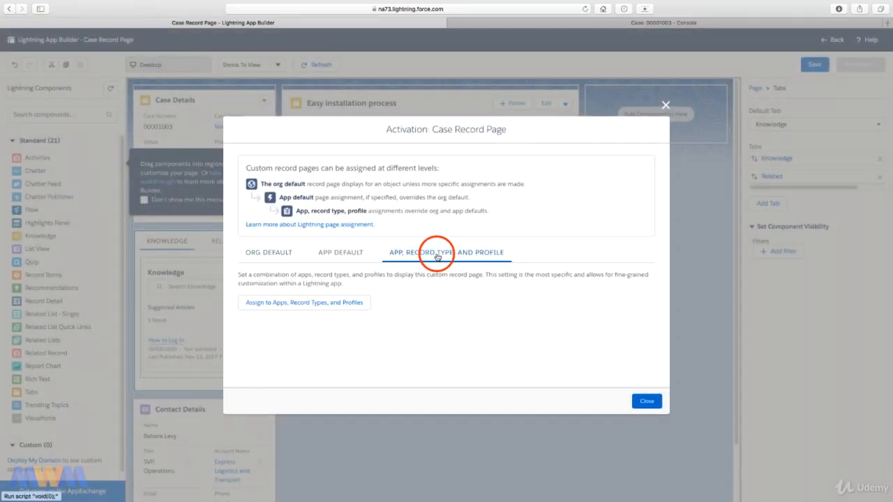
left_click(343, 306)
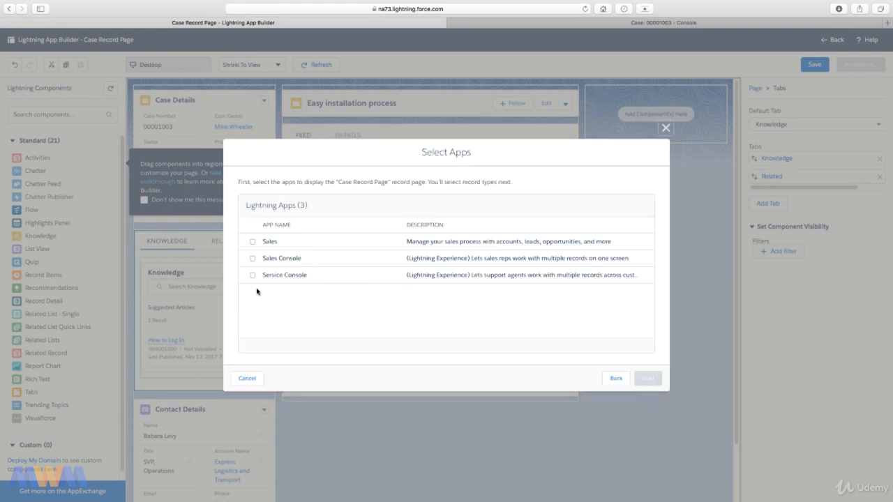
left_click(253, 276)
left_click(648, 379)
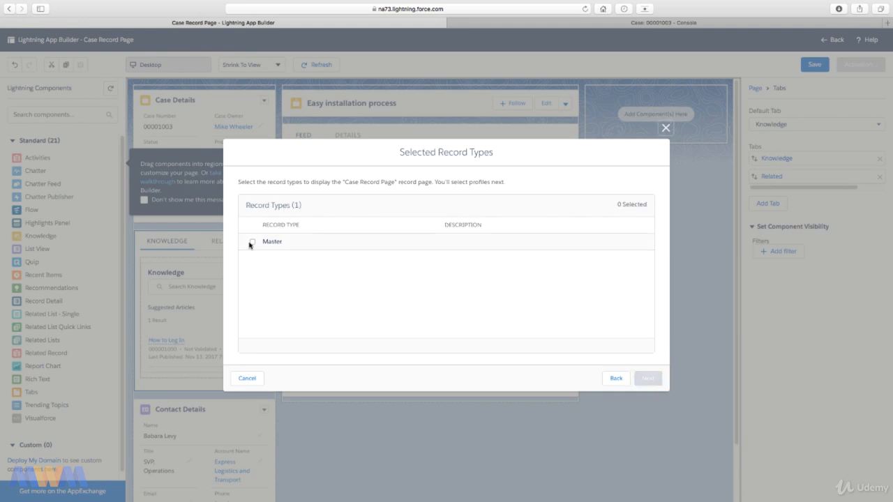
left_click(251, 242)
left_click(647, 378)
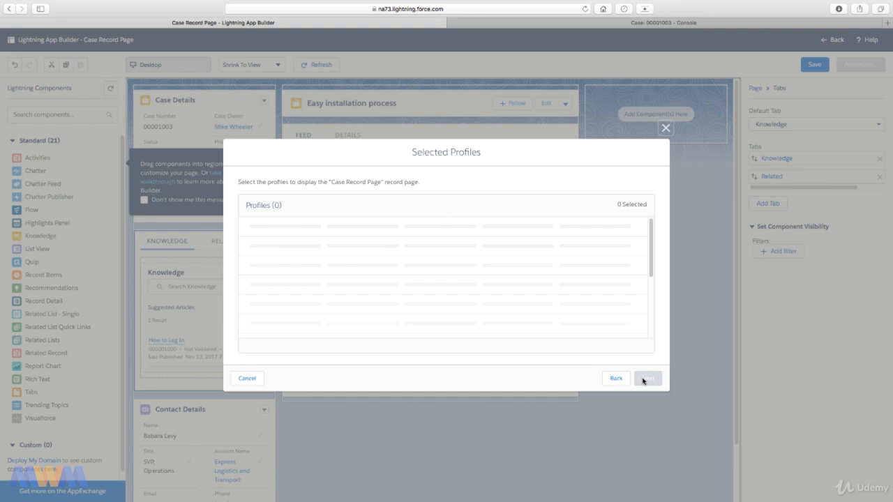
Add the System Administrator profile to the assignment, save both the assignment and the page, and exit the Lightning App Builder.
scroll(313, 299, "down", 15)
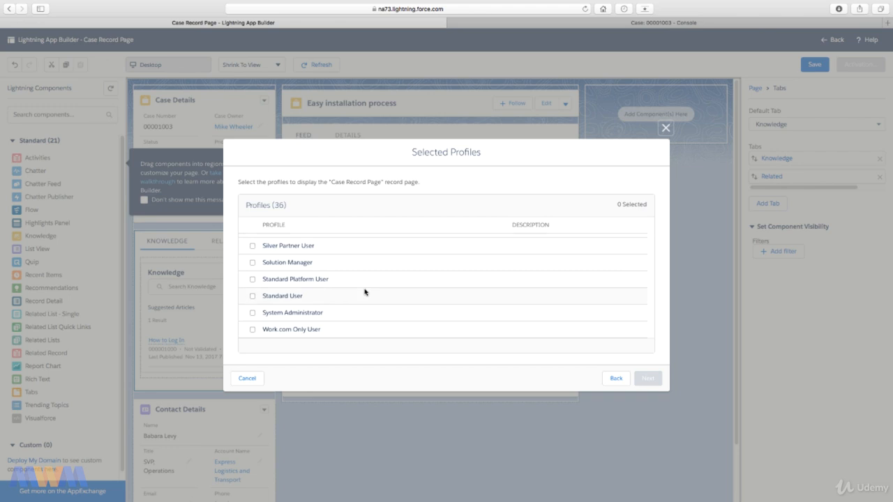
left_click(252, 313)
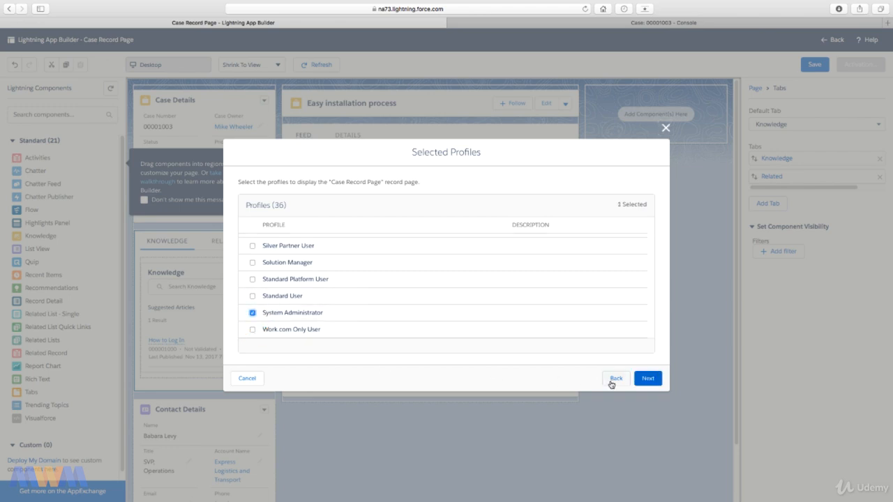
left_click(639, 380)
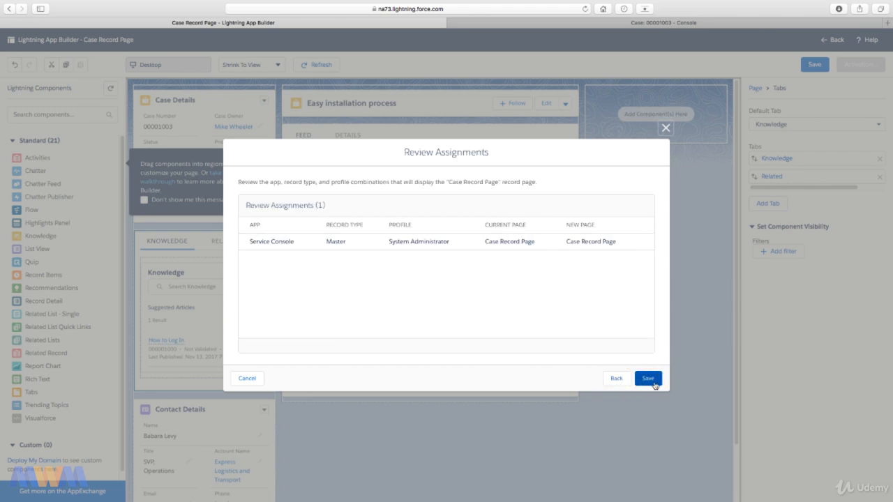
left_click(648, 380)
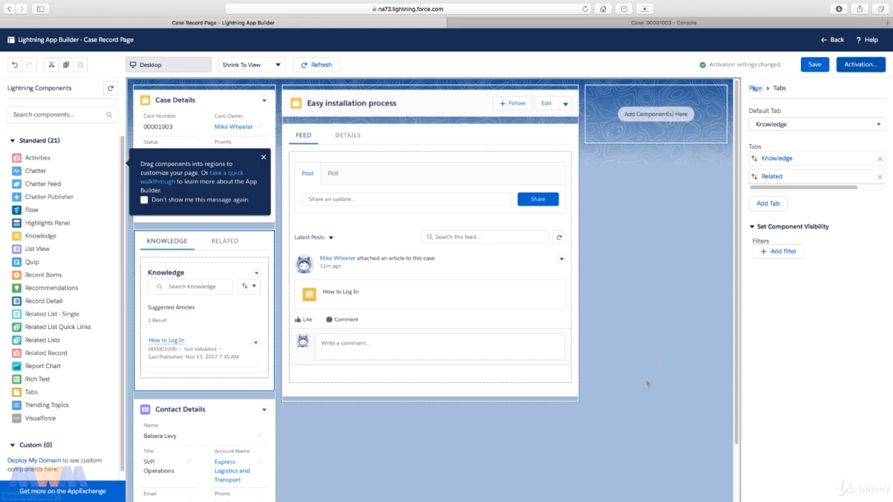
left_click(810, 64)
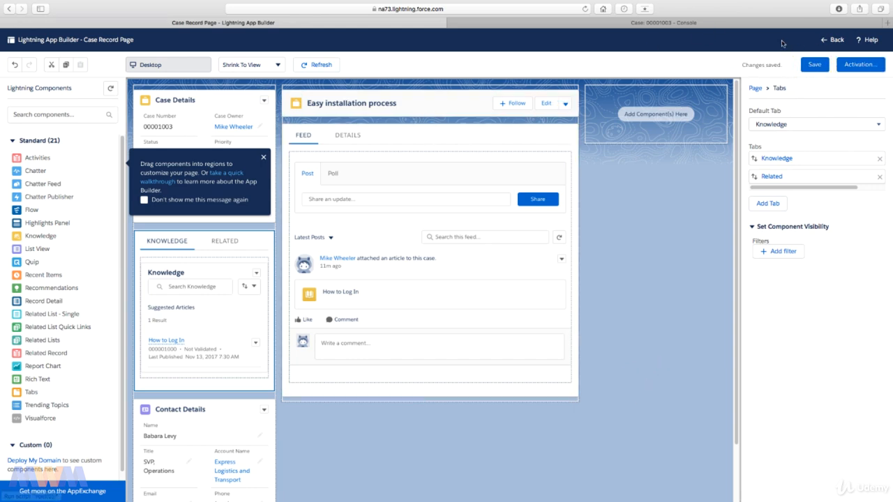
left_click(834, 41)
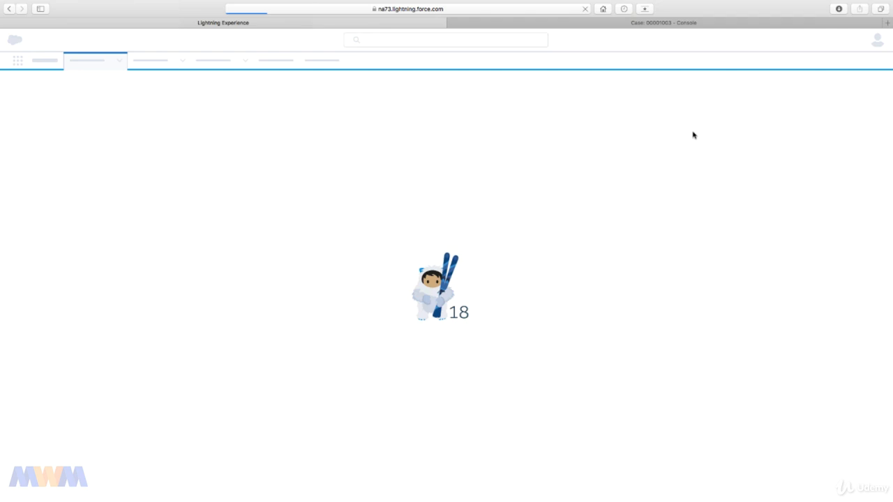